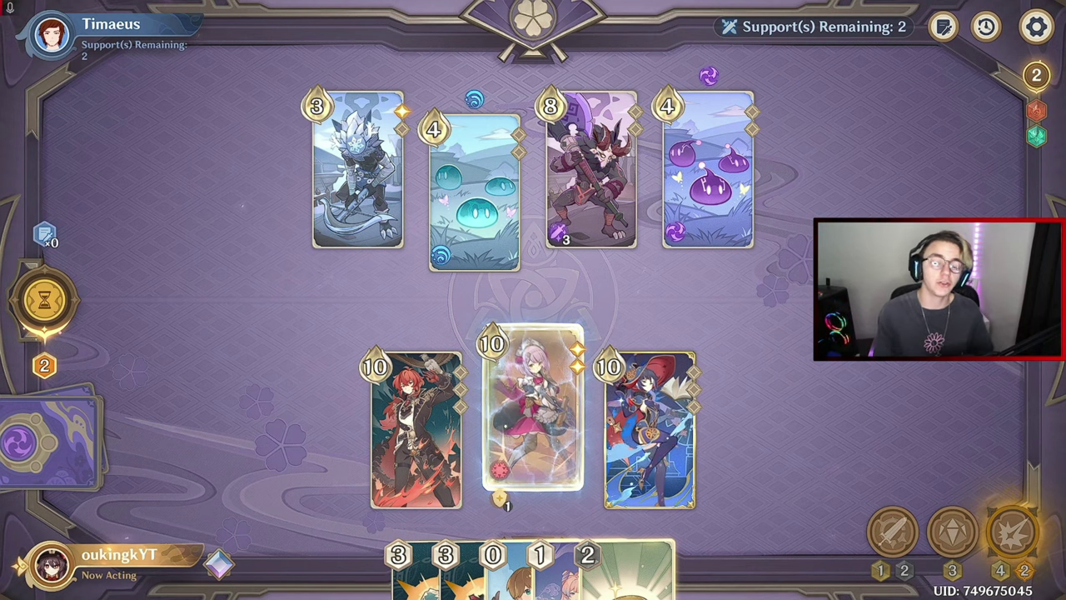
Switch VLC playback to the recording's audio Track3
{"action": "right_click", "coordinate": [669, 314]}
{"action": "mouse_move", "coordinate": [754, 400]}
{"action": "mouse_move", "coordinate": [820, 404]}
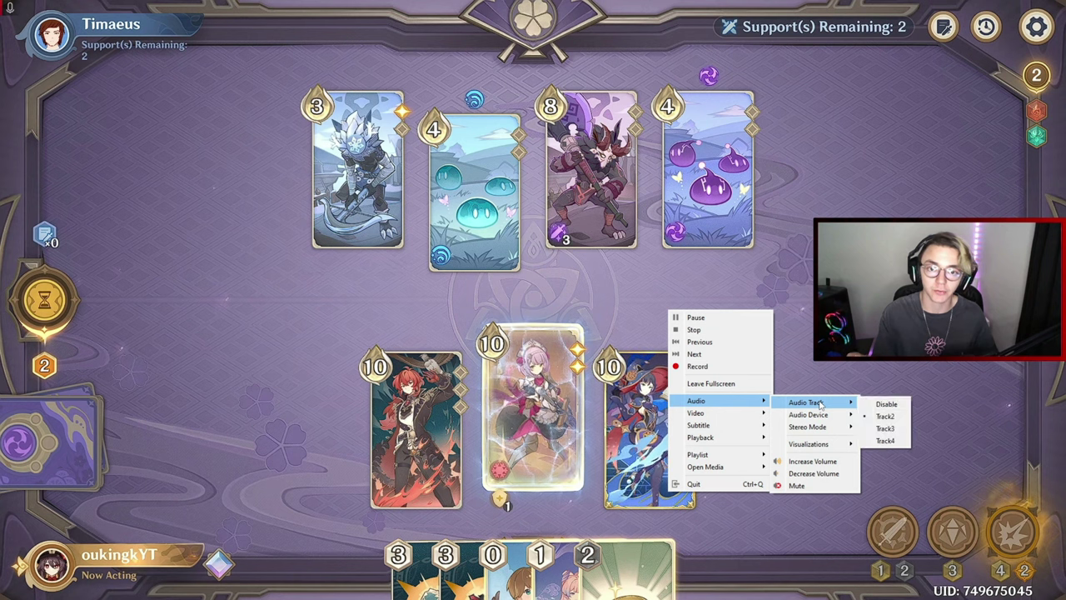
{"action": "left_click", "coordinate": [885, 429]}
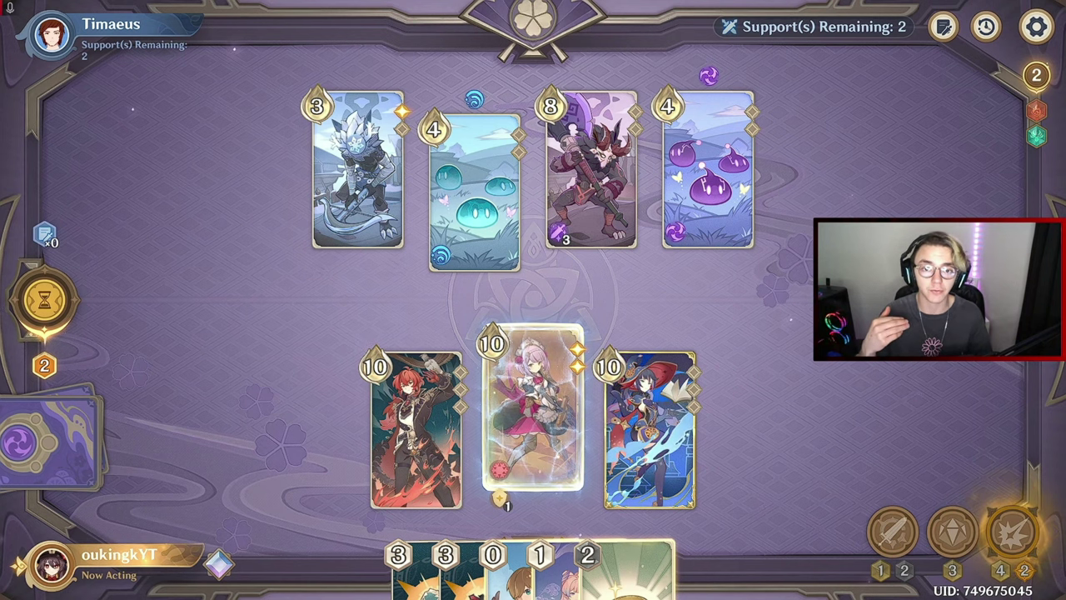
Switch VLC playback to audio Track4
{"action": "mouse_move", "coordinate": [842, 413]}
{"action": "right_click", "coordinate": [803, 406]}
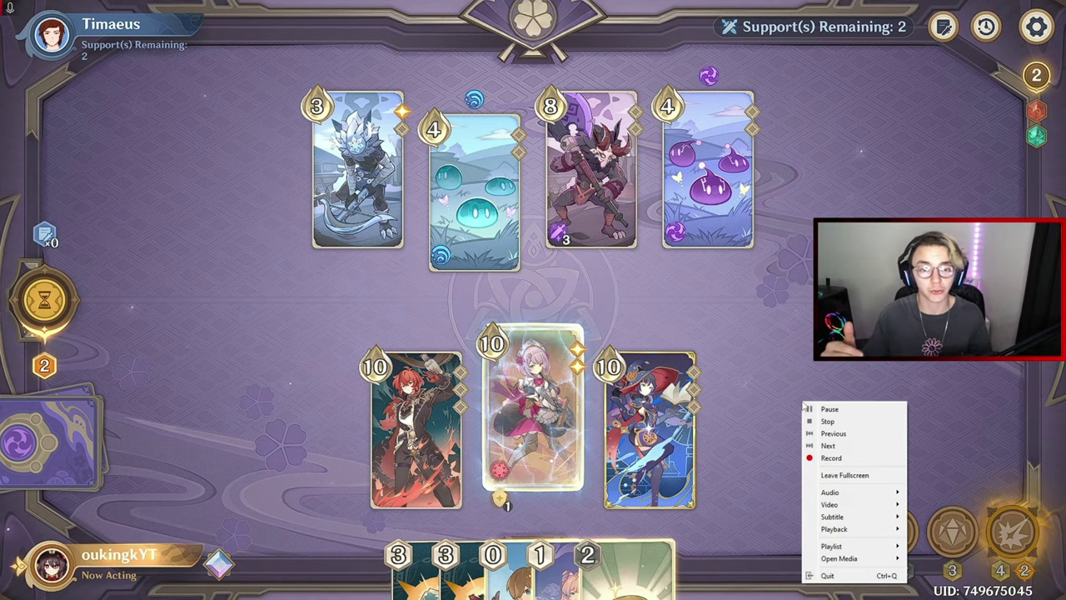
{"action": "mouse_move", "coordinate": [866, 492]}
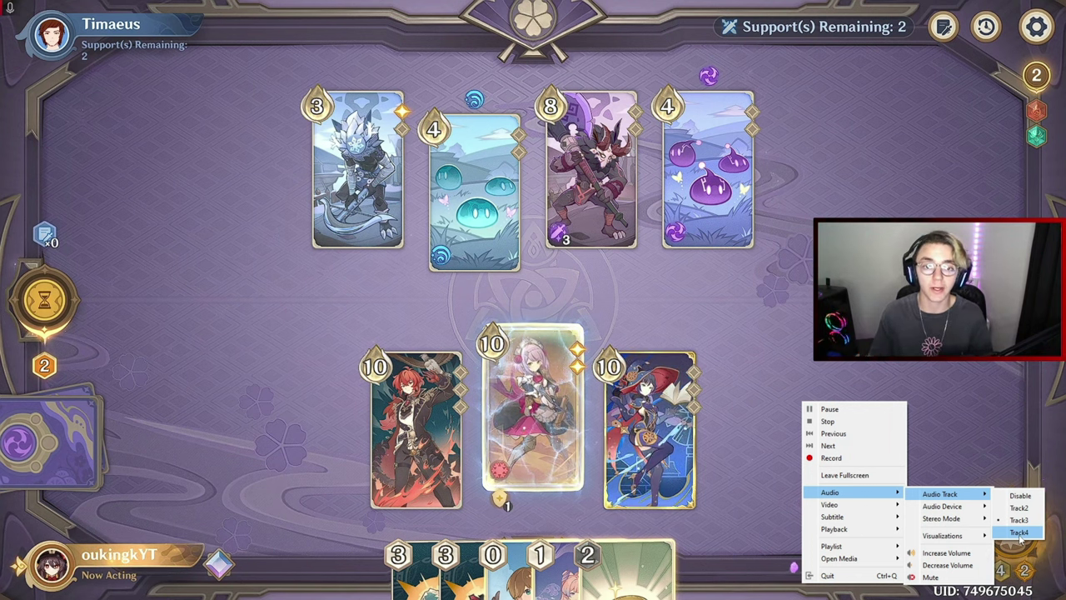
{"action": "left_click", "coordinate": [1019, 533]}
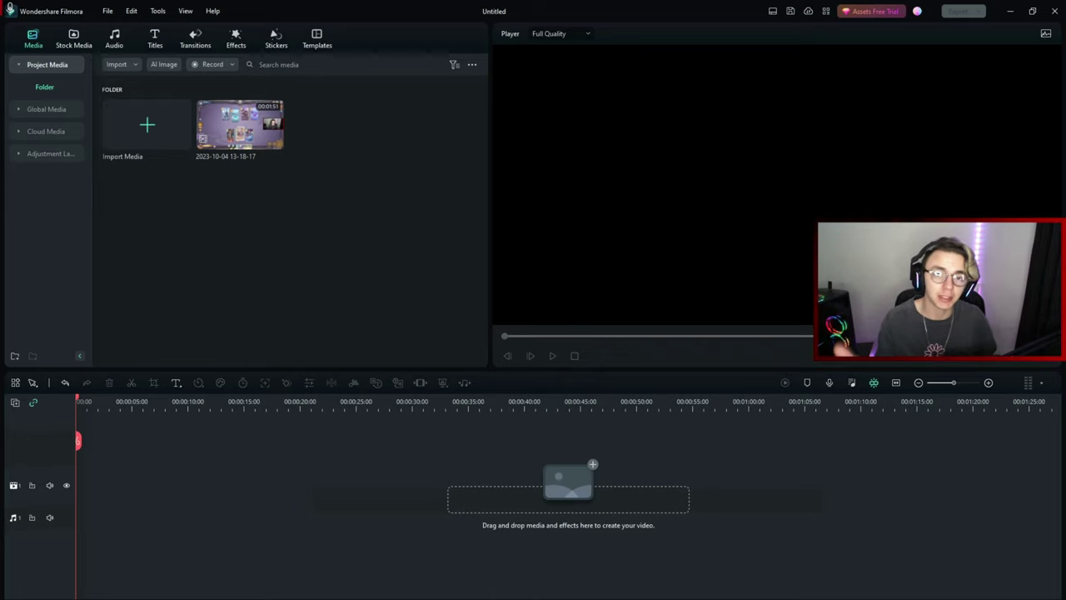
Load the recording into Filmora's preview player and briefly play it
{"action": "left_click", "coordinate": [254, 149]}
{"action": "left_click", "coordinate": [551, 357]}
{"action": "left_click", "coordinate": [551, 357]}
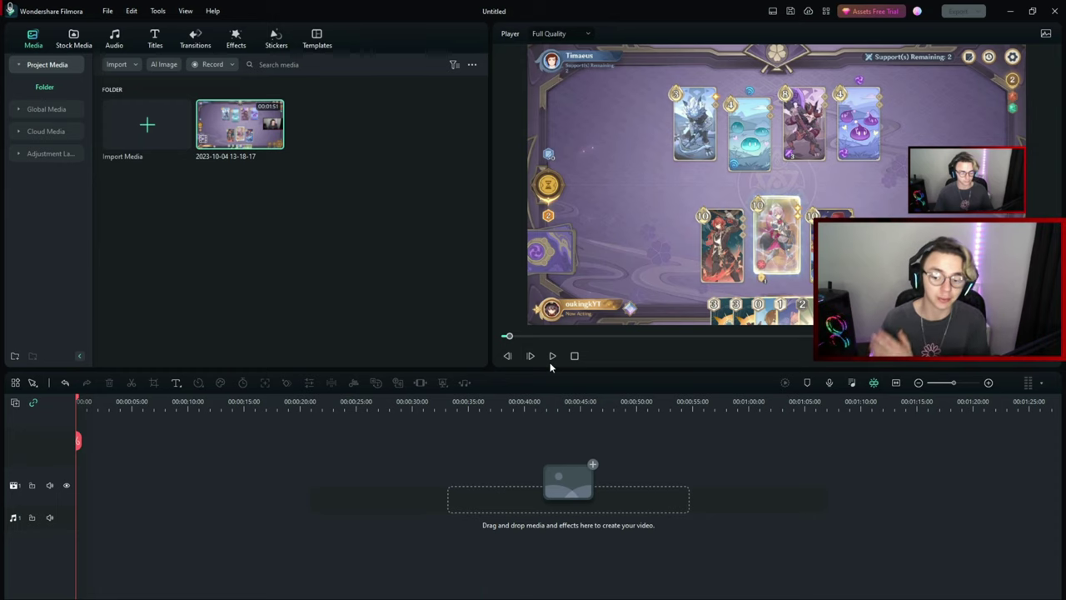
Switch the clip to another AAC audio track, then play, skip ahead and pause
{"action": "right_click", "coordinate": [237, 133]}
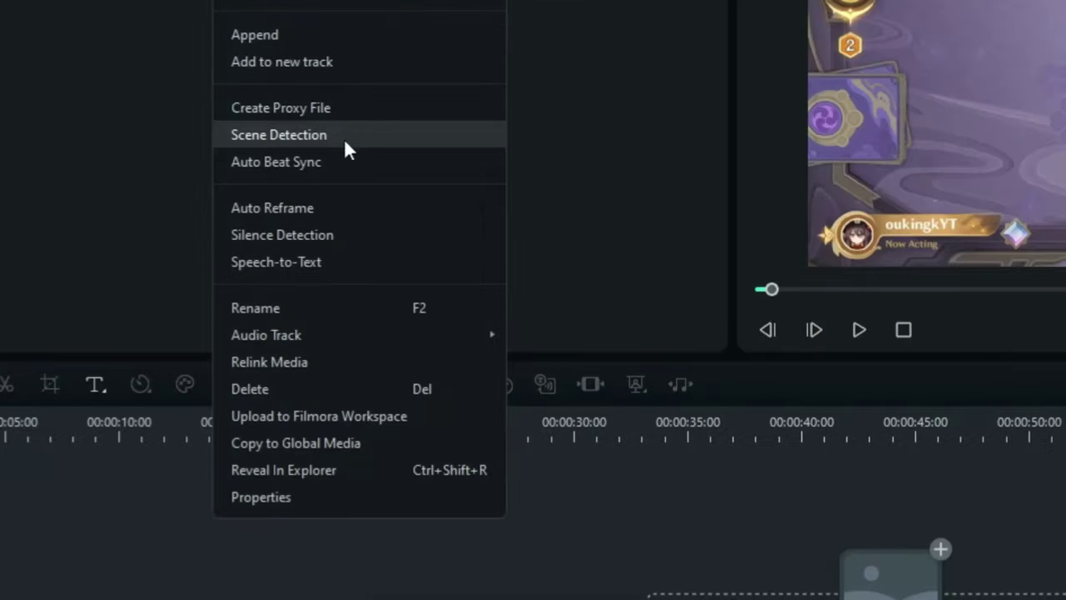
{"action": "mouse_move", "coordinate": [320, 353]}
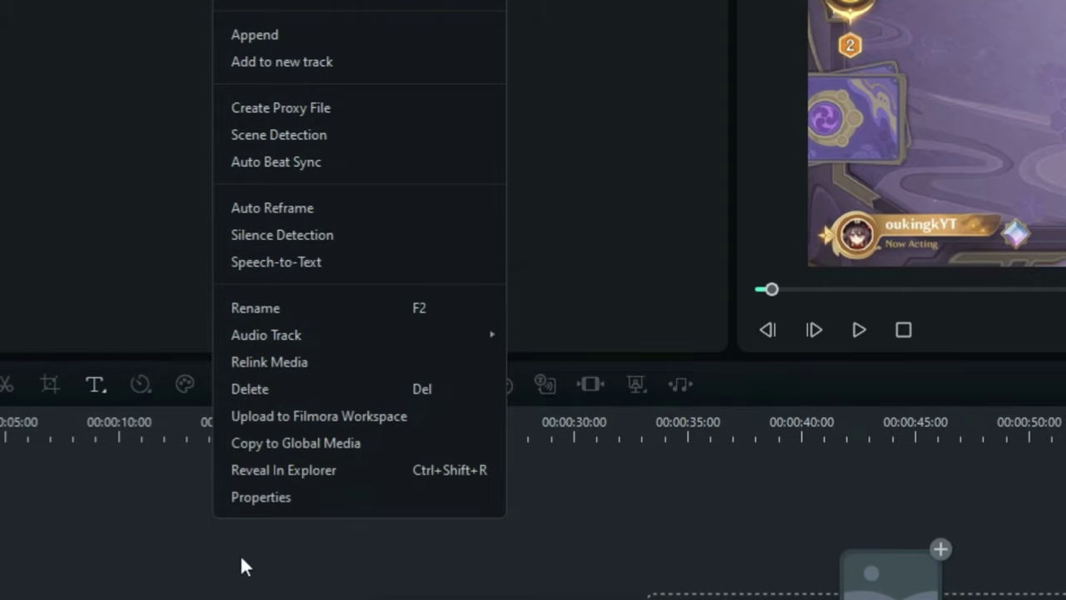
{"action": "mouse_move", "coordinate": [450, 334]}
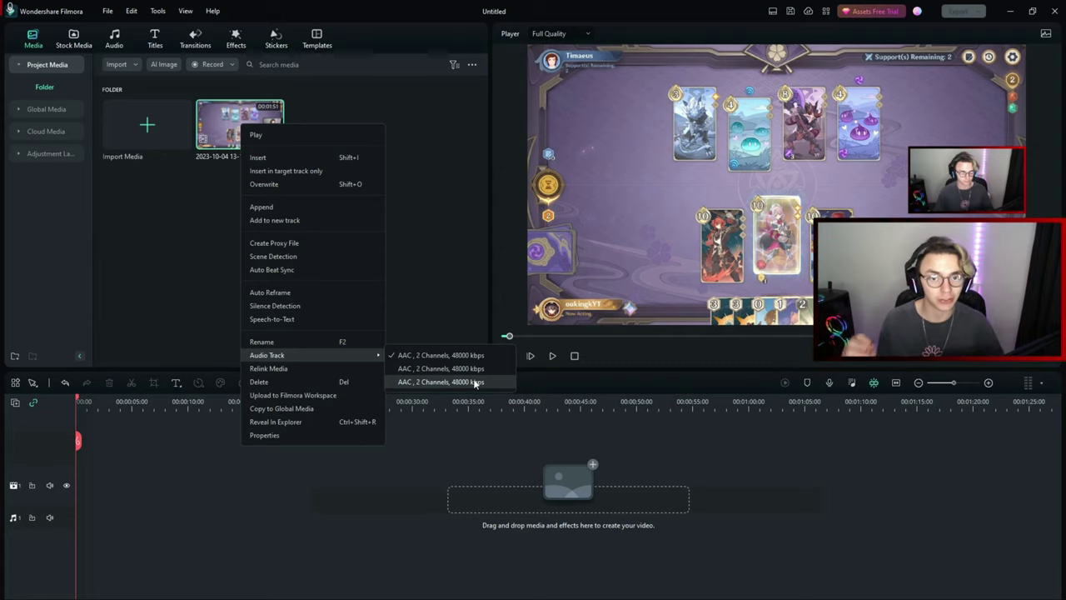
{"action": "left_click", "coordinate": [427, 368]}
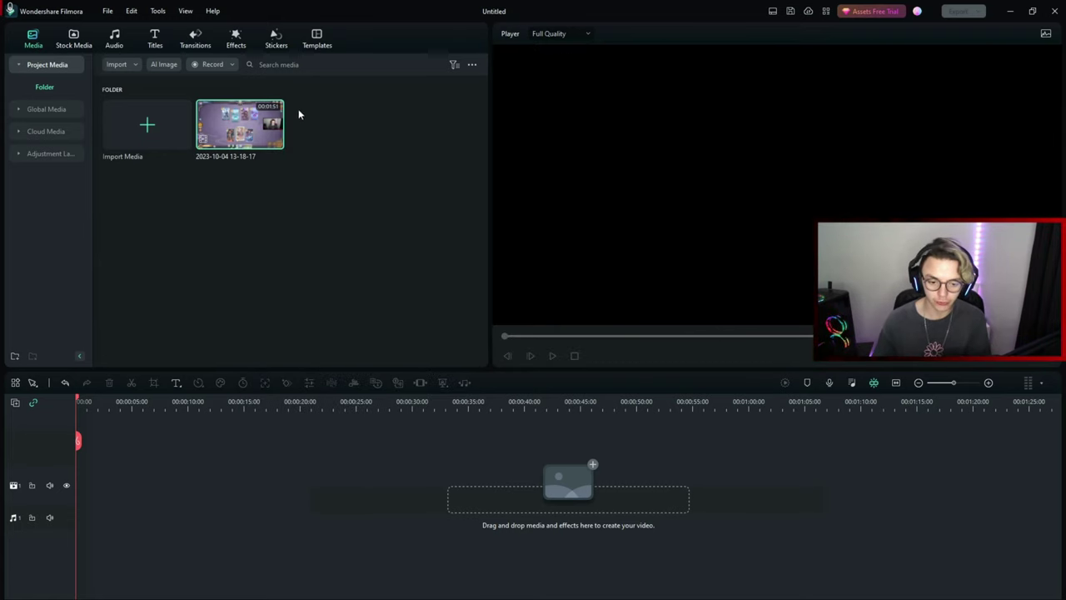
{"action": "key", "text": "space"}
{"action": "left_click", "coordinate": [574, 337]}
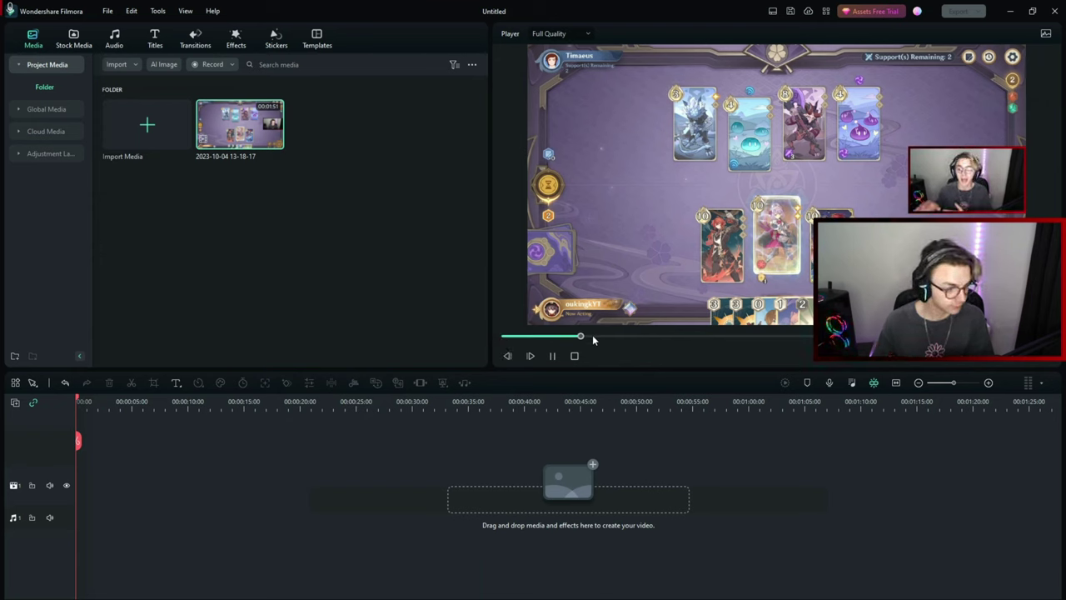
{"action": "left_click", "coordinate": [553, 357]}
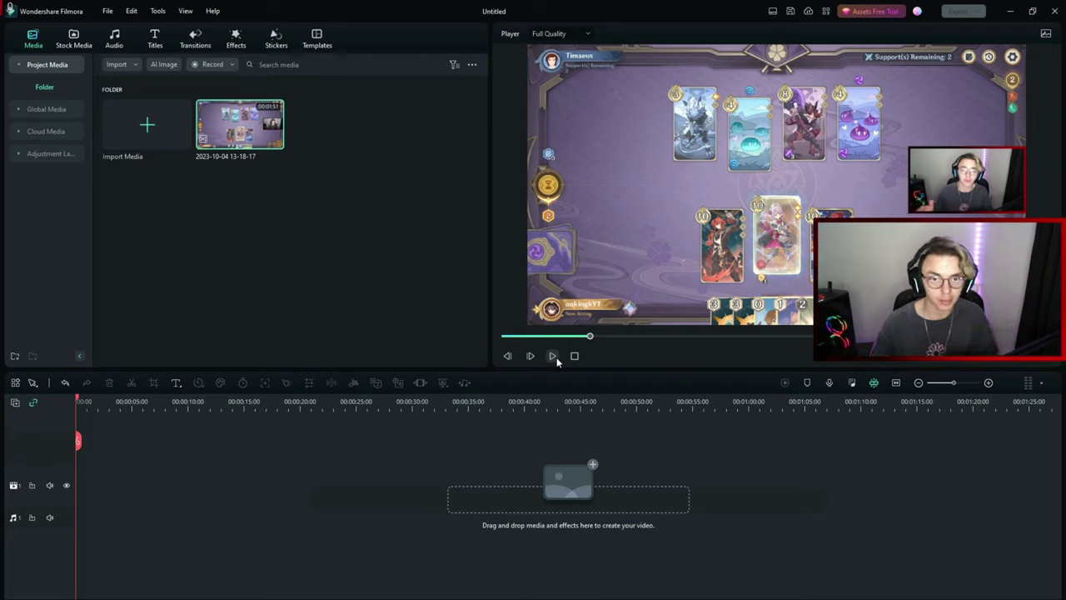
Switch the clip to a different audio track and pause the preview
{"action": "right_click", "coordinate": [263, 143]}
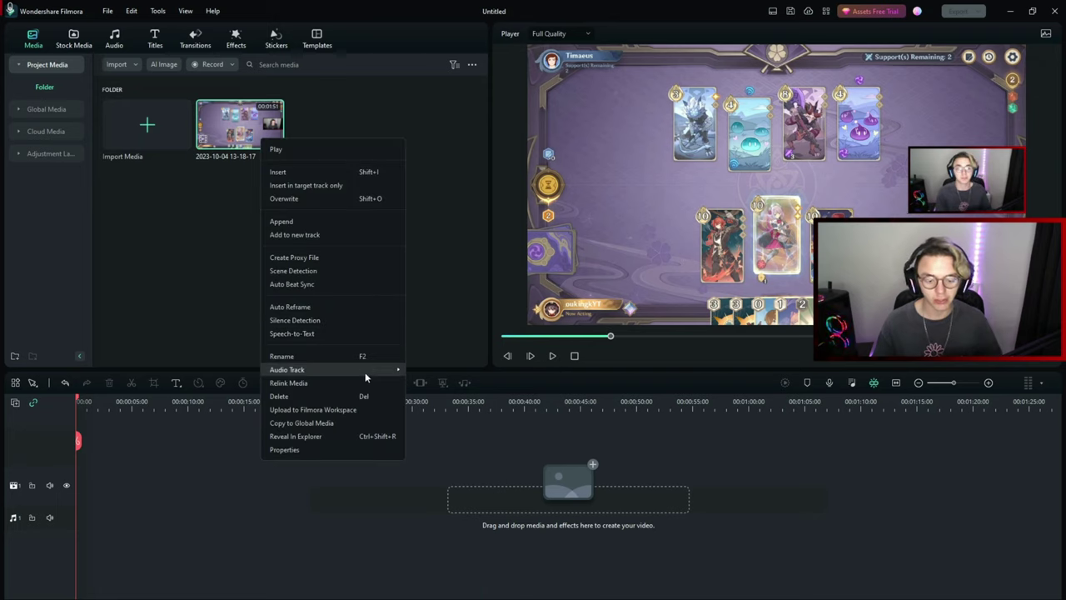
{"action": "mouse_move", "coordinate": [392, 369]}
{"action": "left_click", "coordinate": [490, 384]}
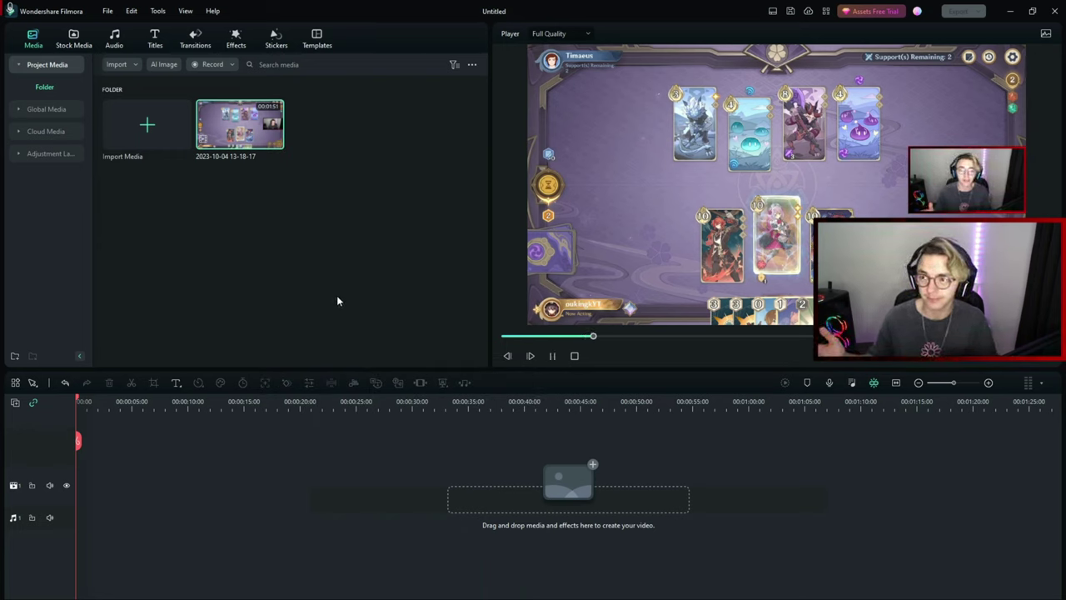
{"action": "left_click", "coordinate": [553, 355]}
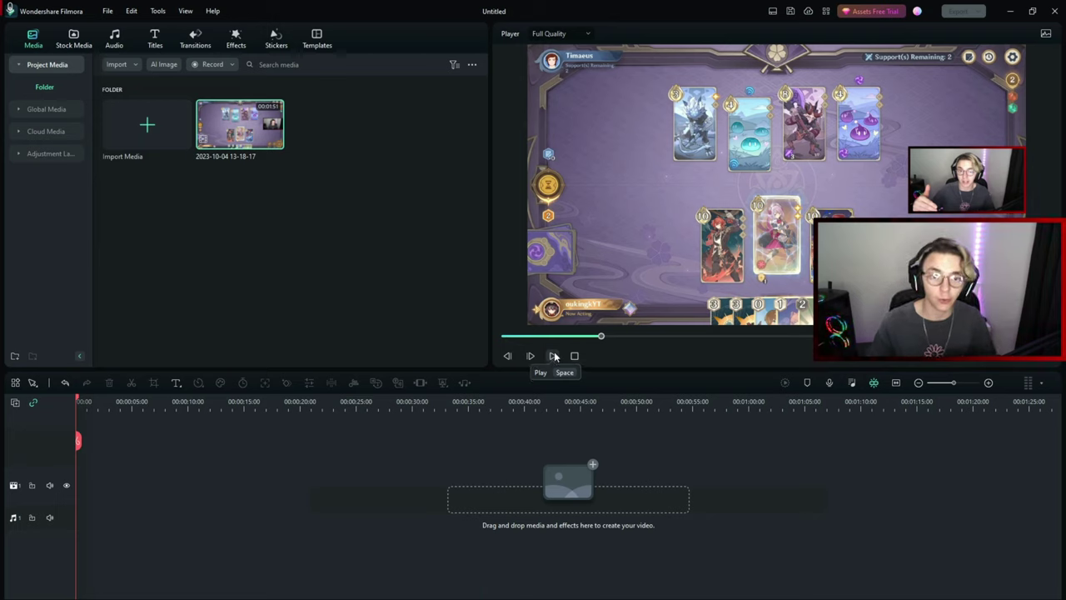
Select the clip's third AAC audio track and play the preview from later on
{"action": "right_click", "coordinate": [241, 133]}
{"action": "mouse_move", "coordinate": [334, 357]}
{"action": "left_click", "coordinate": [456, 385]}
{"action": "left_click", "coordinate": [574, 336]}
{"action": "key", "text": "space"}
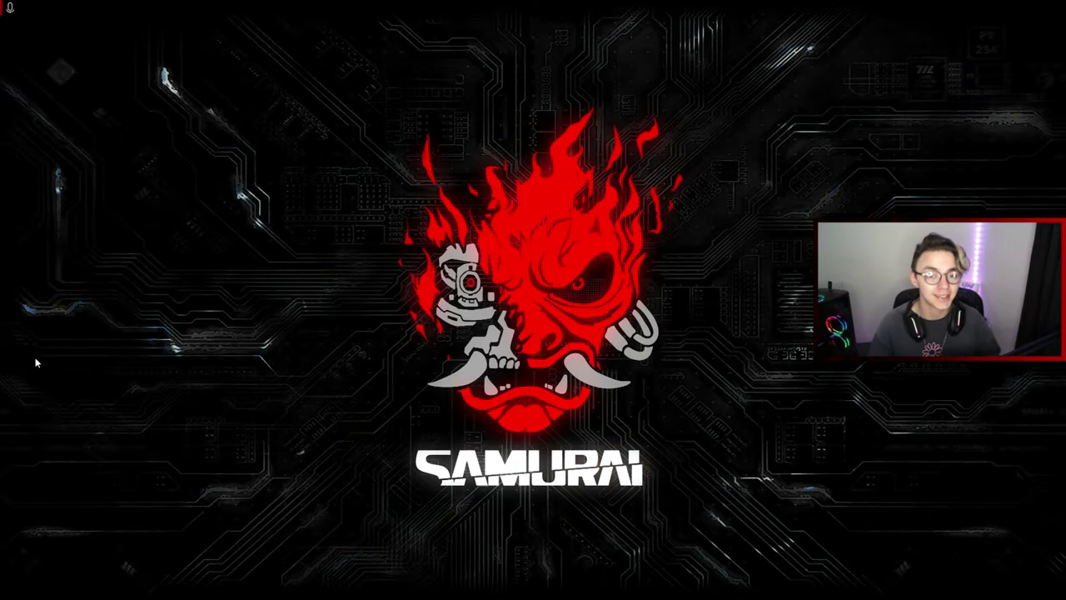
Bring up OBS Studio and open File > Settings on the Output page
{"action": "key", "text": "alt+Tab"}
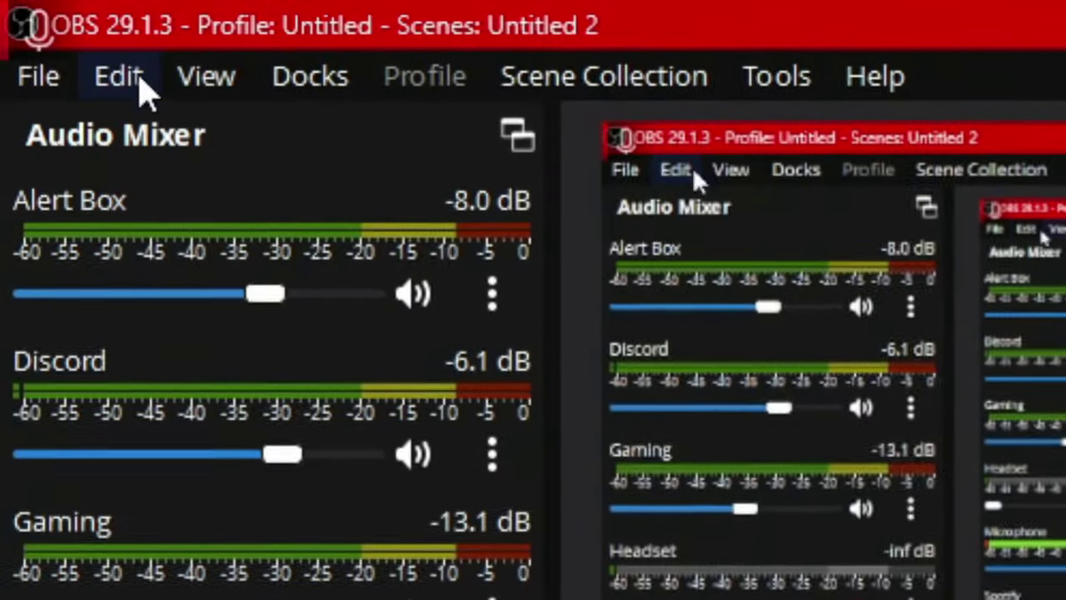
{"action": "left_click", "coordinate": [41, 81]}
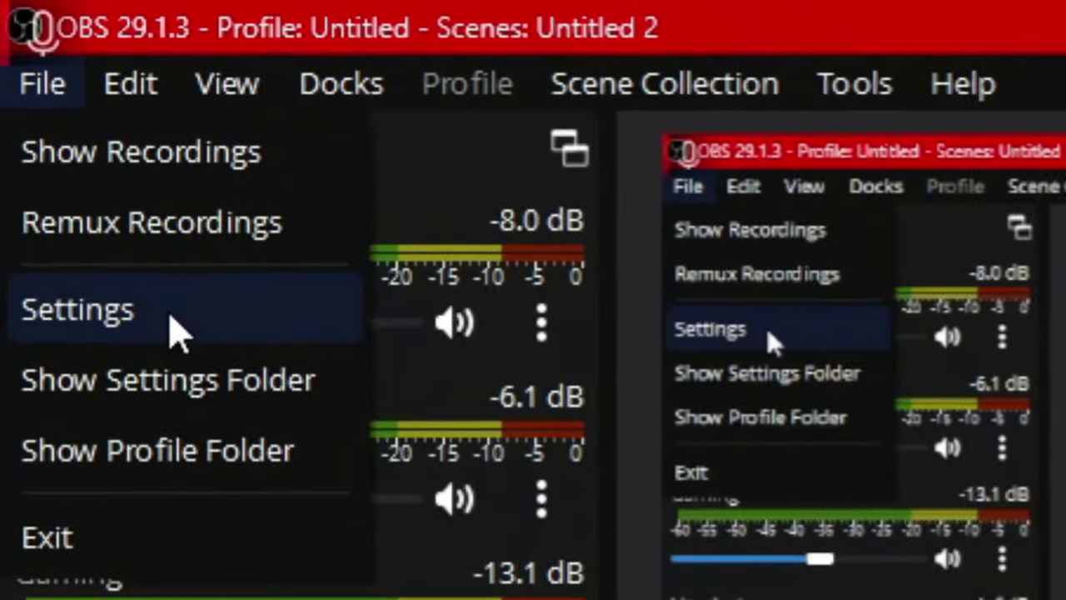
{"action": "left_click", "coordinate": [167, 315]}
{"action": "left_click", "coordinate": [50, 113]}
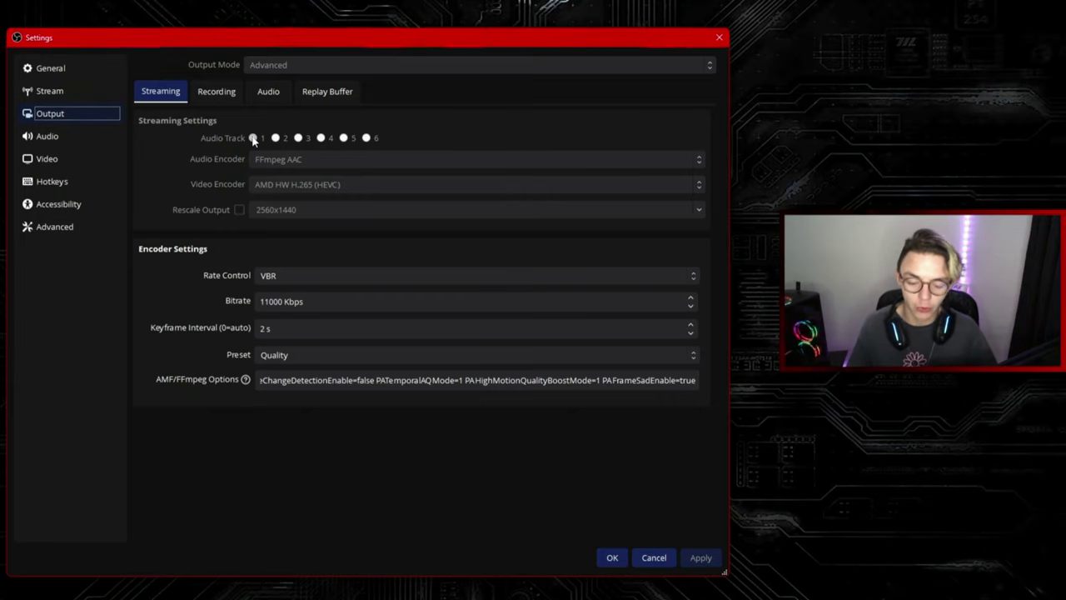
Show the Recording tab of the OBS output settings
{"action": "left_click", "coordinate": [218, 93]}
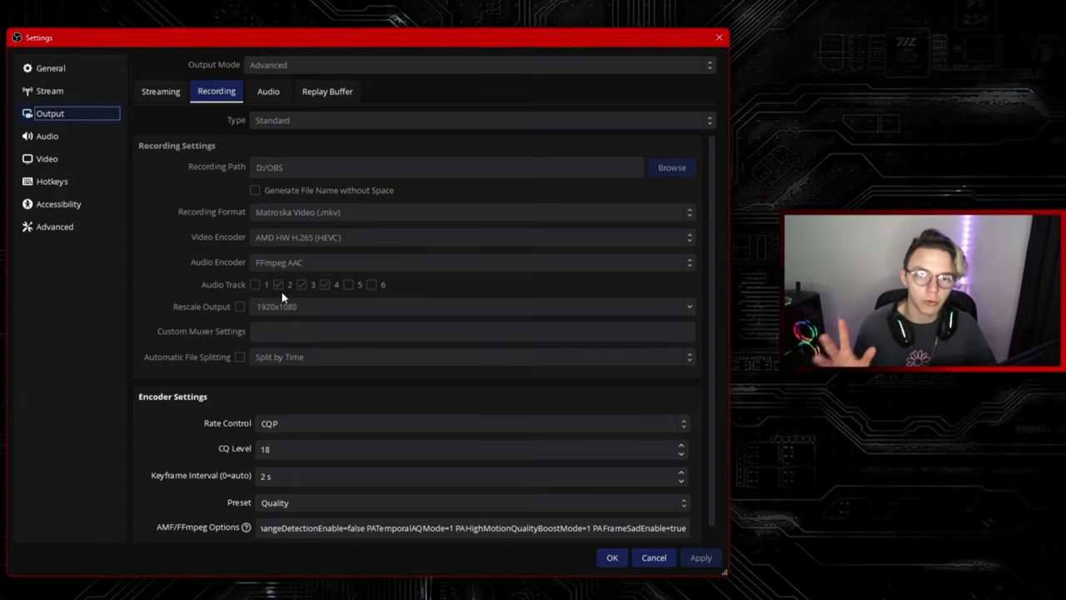
Set audio tracks 1–4 to 320 bitrate and track 5 to 64, then save with OK
{"action": "left_click", "coordinate": [282, 97]}
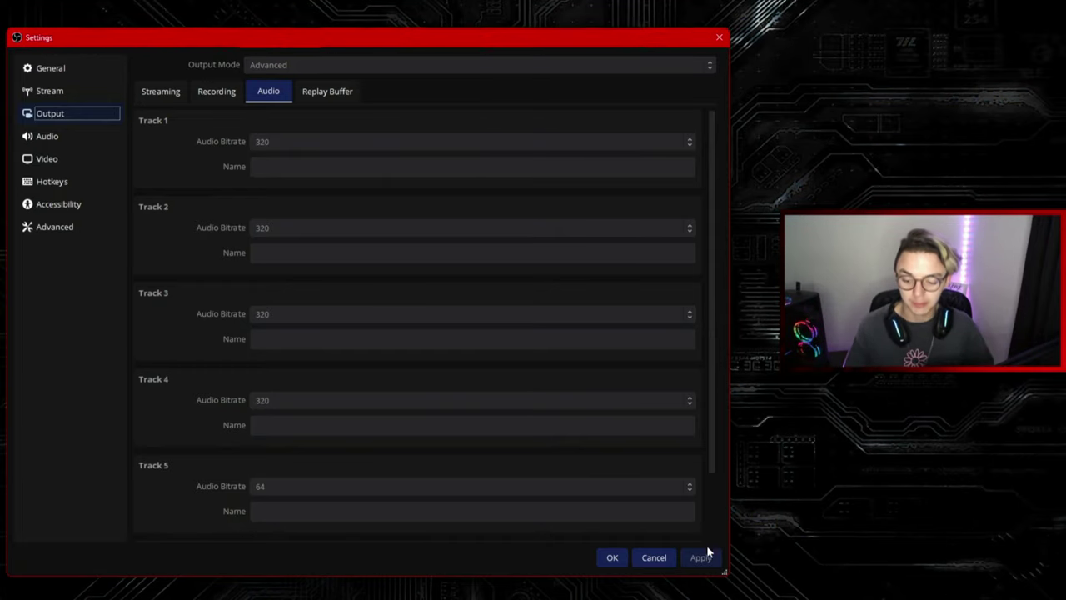
{"action": "left_click", "coordinate": [614, 558]}
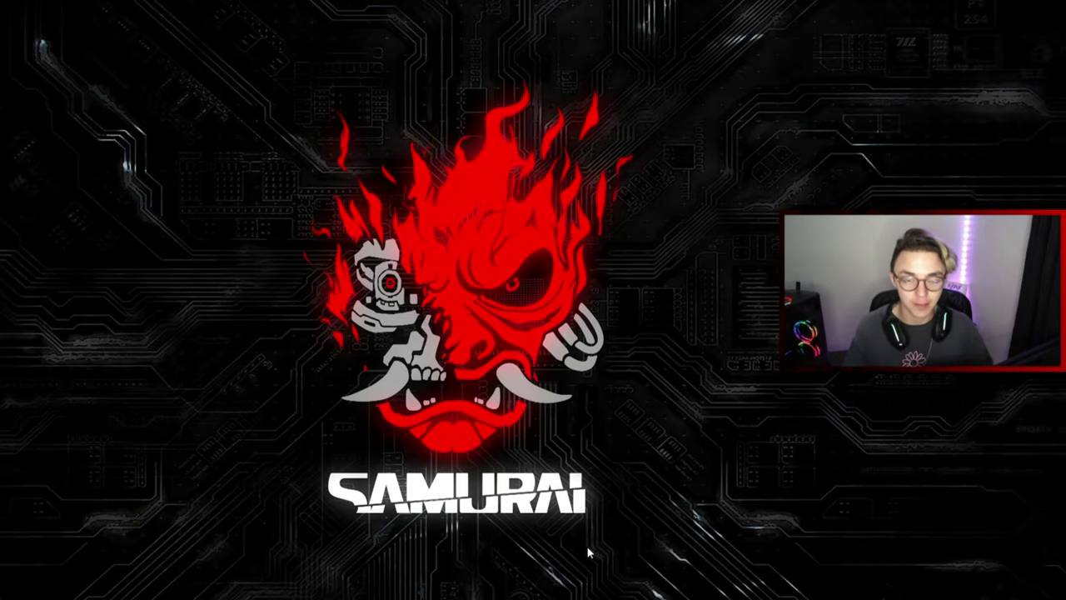
Move the OBS main window to the top and open the Alert Box mixer source's options
{"action": "key", "text": "alt+Tab"}
{"action": "left_click_drag", "start_coordinate": [210, 96], "coordinate": [397, 25]}
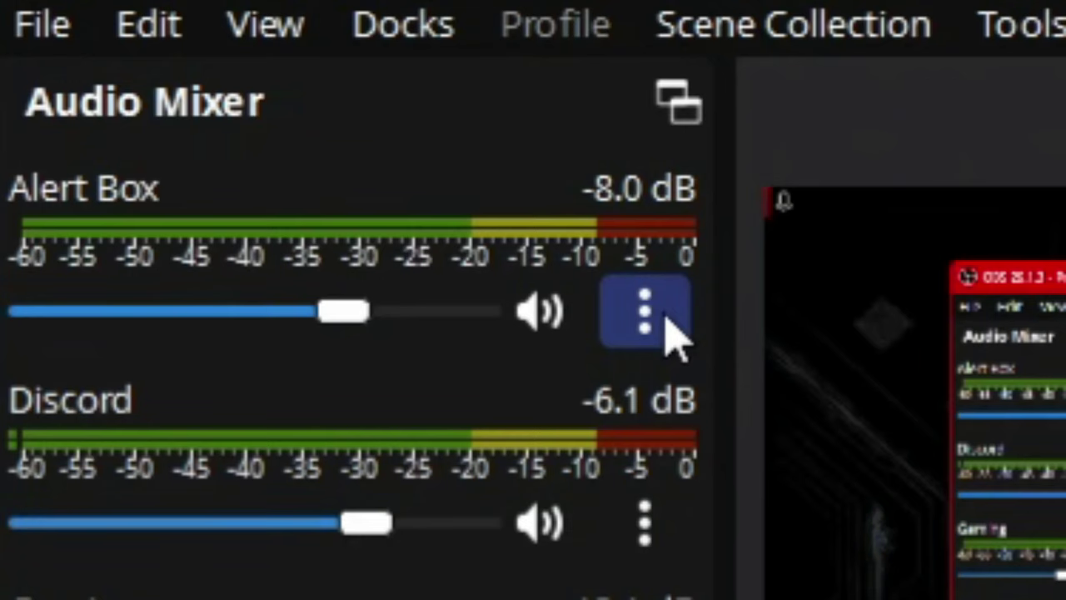
{"action": "left_click", "coordinate": [645, 313]}
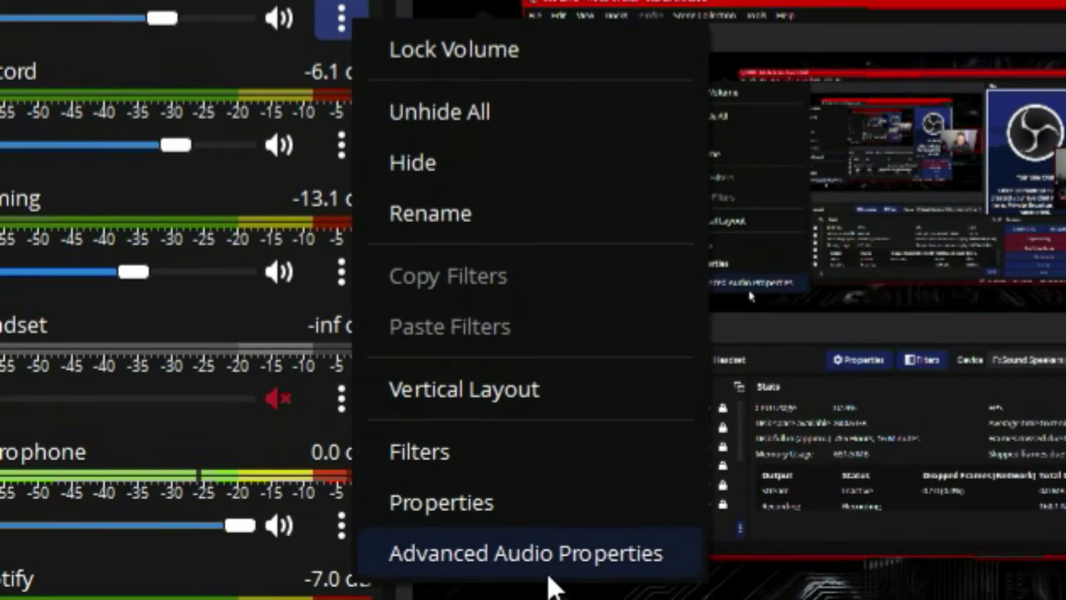
Open Advanced Audio Properties and review every source's track assignments
{"action": "left_click", "coordinate": [554, 555]}
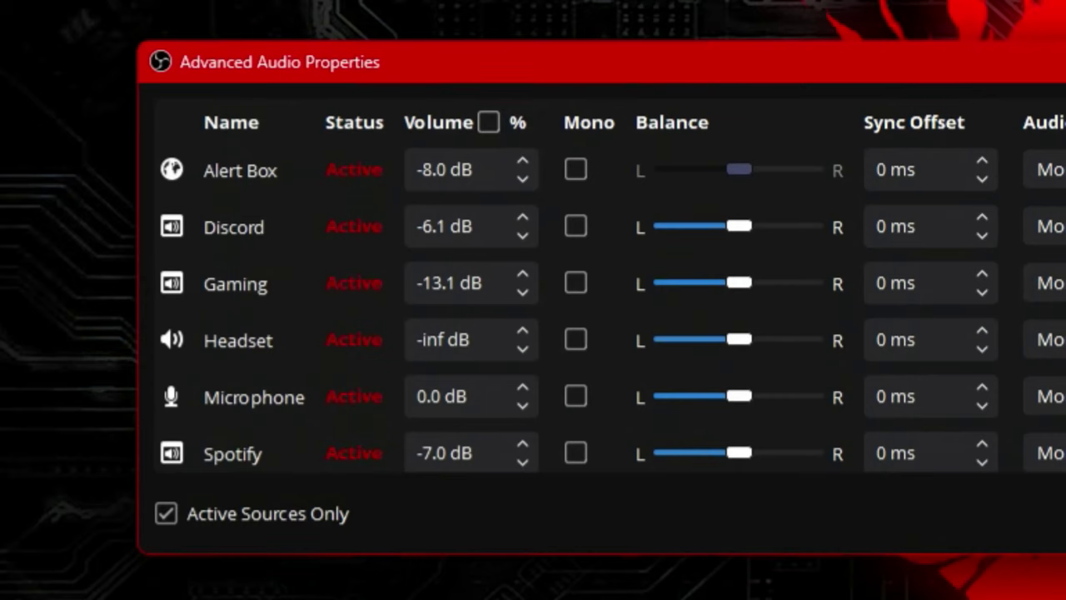
{"action": "scroll", "coordinate": [358, 309], "scroll_direction": "down", "scroll_amount": 1}
{"action": "scroll", "coordinate": [358, 308], "scroll_direction": "down", "scroll_amount": 1}
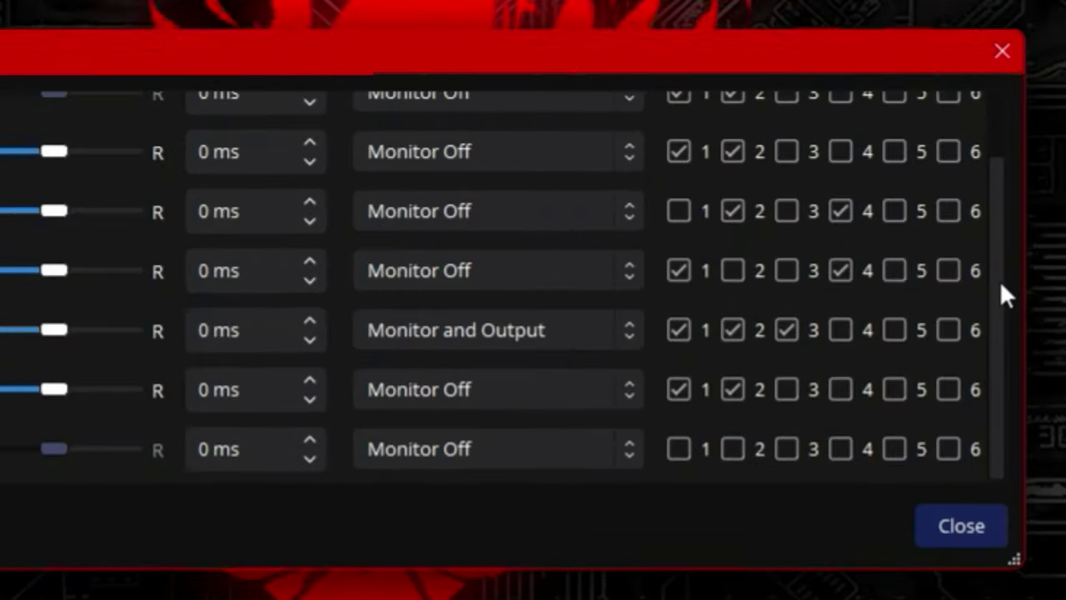
{"action": "left_click_drag", "start_coordinate": [1000, 280], "coordinate": [1009, 217]}
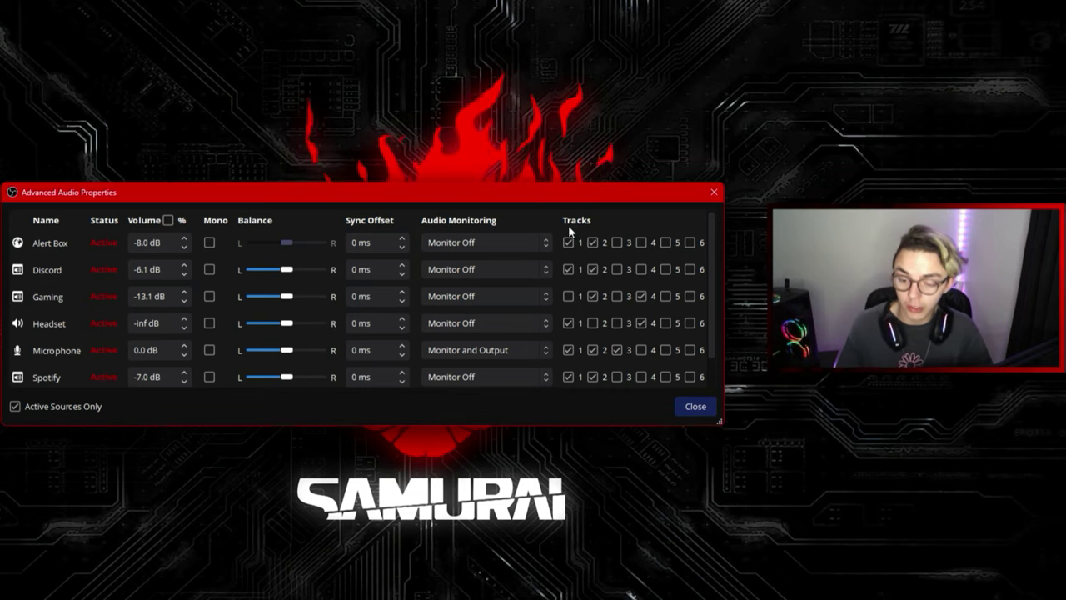
{"action": "scroll", "coordinate": [569, 224], "scroll_direction": "down", "scroll_amount": 1}
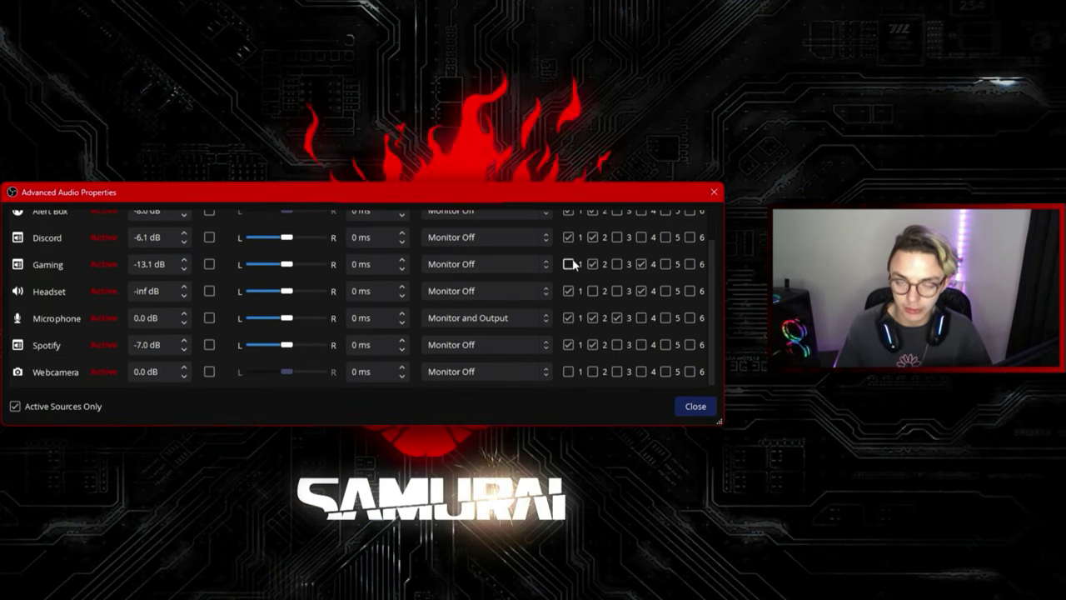
{"action": "scroll", "coordinate": [572, 263], "scroll_direction": "up", "scroll_amount": 1}
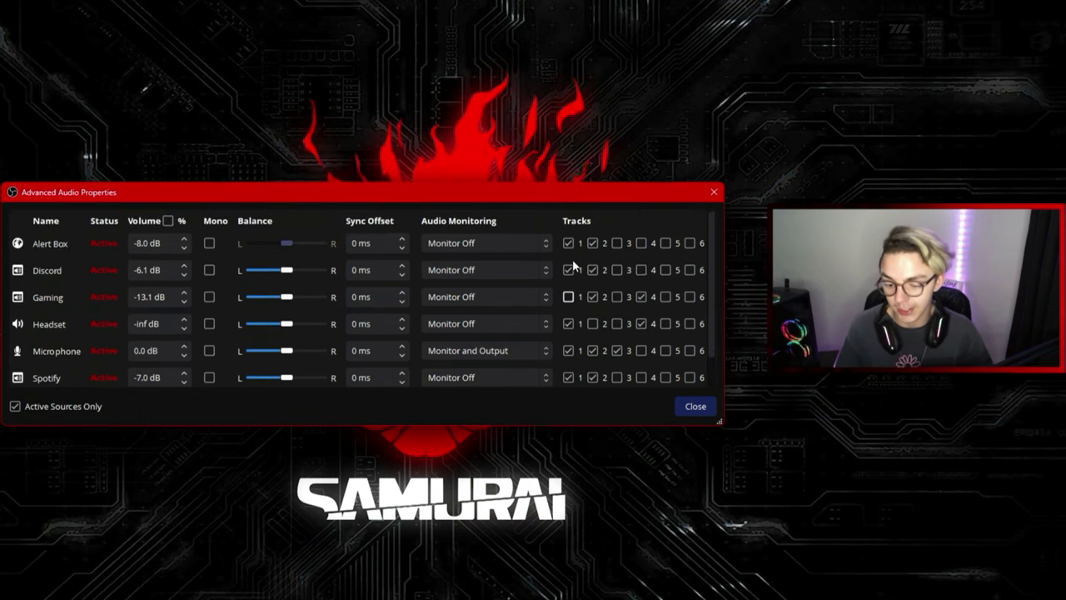
{"action": "scroll", "coordinate": [568, 316], "scroll_direction": "down", "scroll_amount": 1}
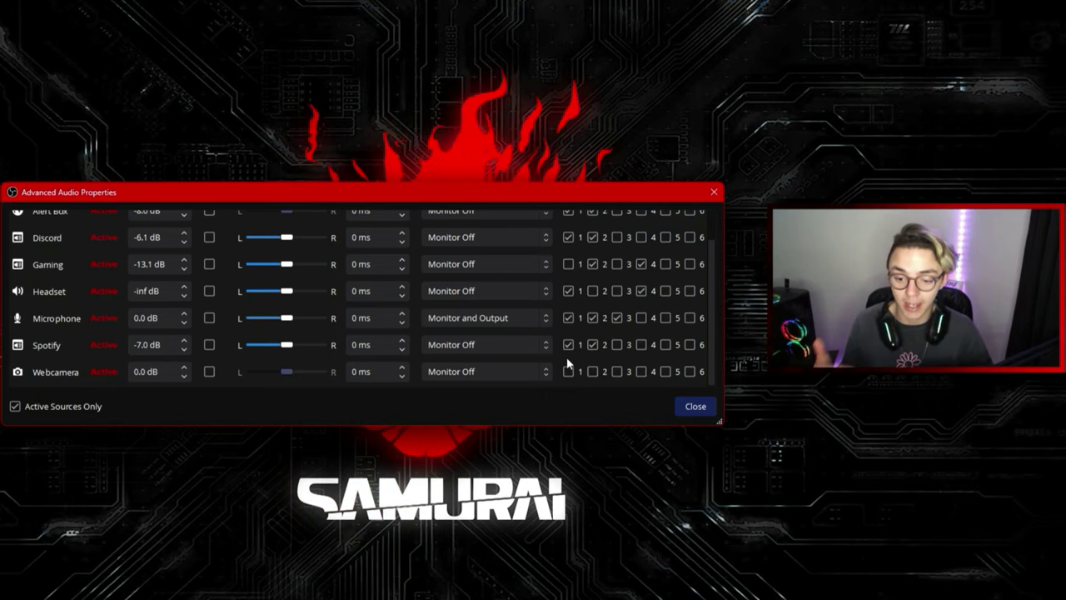
{"action": "scroll", "coordinate": [607, 218], "scroll_direction": "up", "scroll_amount": 1}
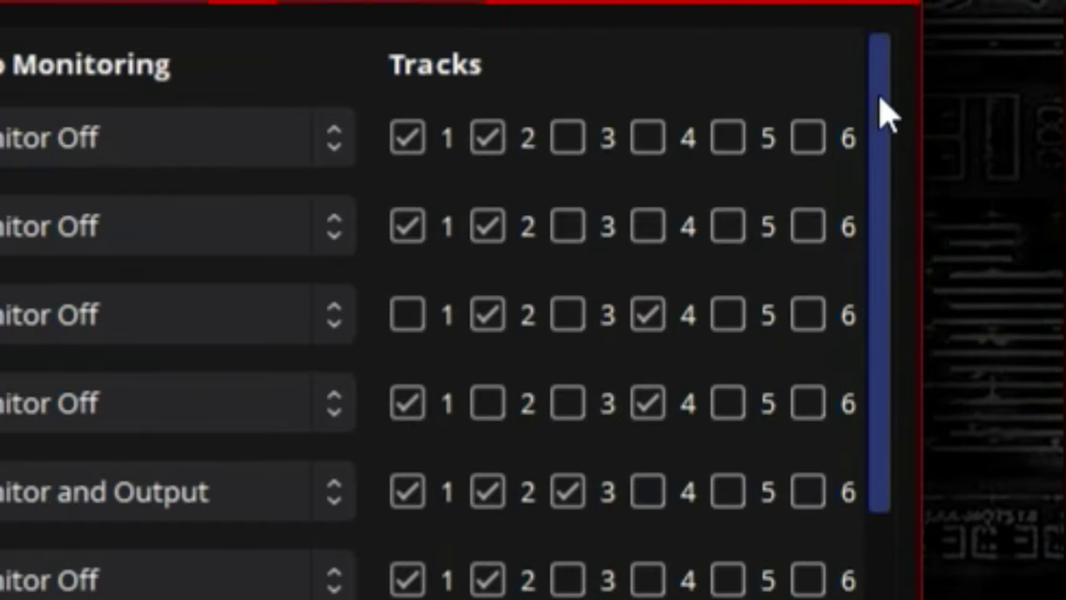
Uncheck track 4 on the Headset row so it feeds only track 1
{"action": "scroll", "coordinate": [884, 108], "scroll_direction": "down", "scroll_amount": 1}
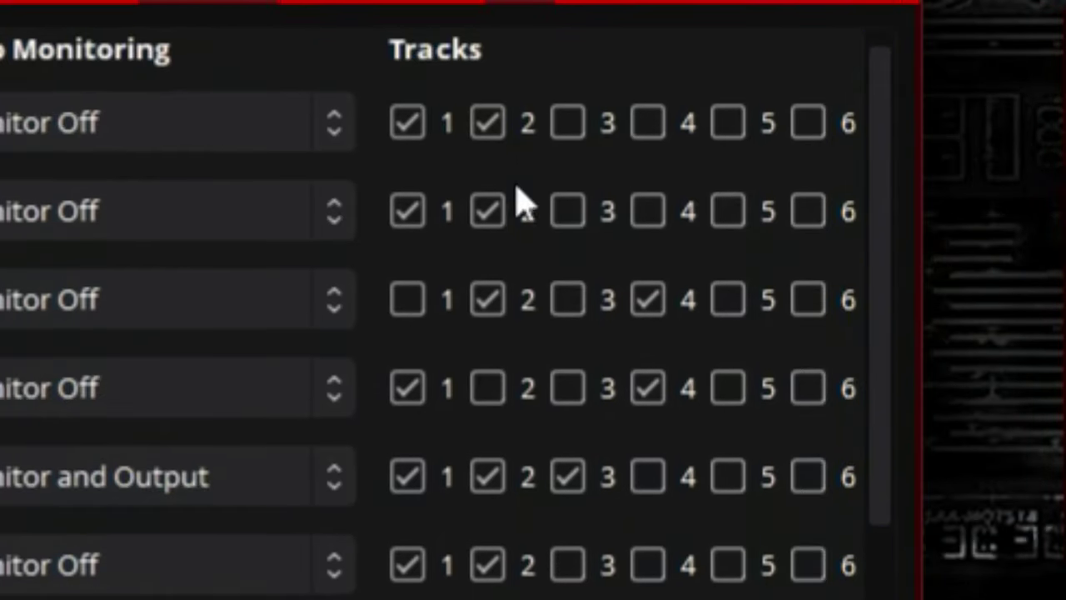
{"action": "scroll", "coordinate": [506, 233], "scroll_direction": "down", "scroll_amount": 2}
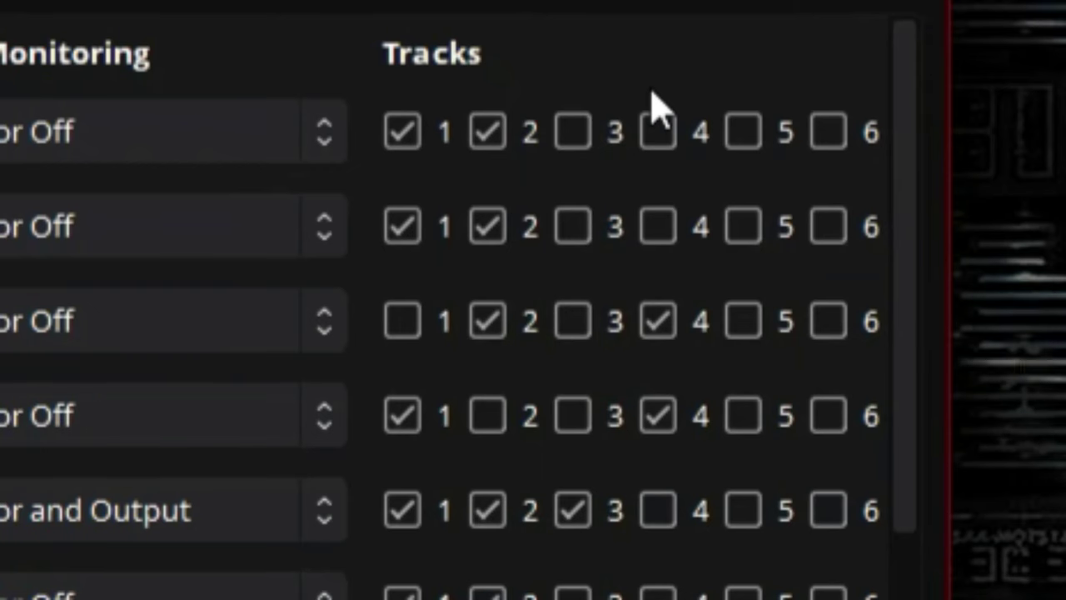
{"action": "scroll", "coordinate": [666, 125], "scroll_direction": "down", "scroll_amount": 1}
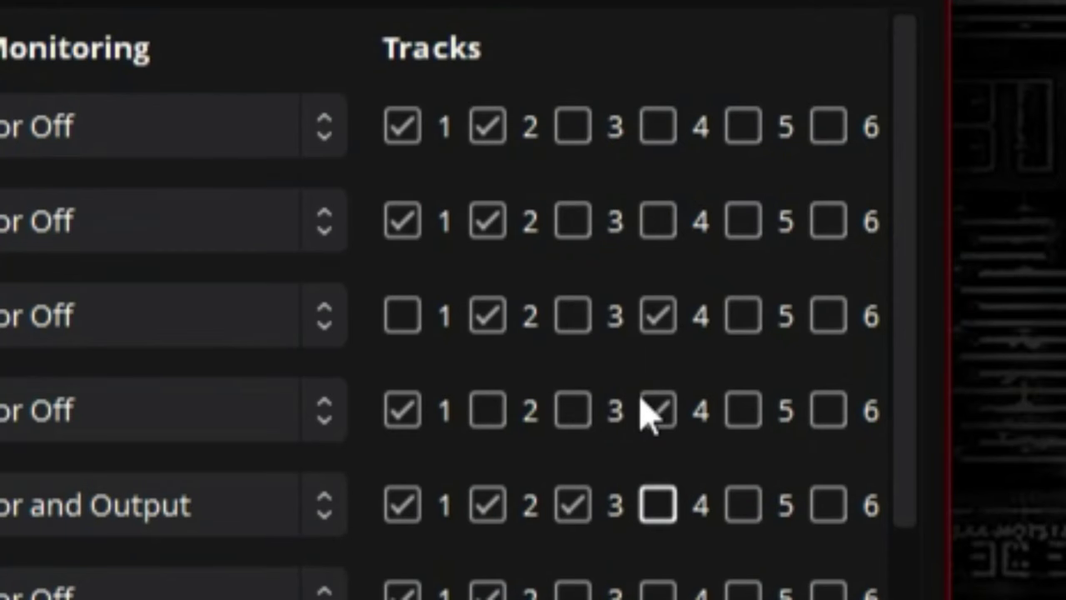
{"action": "scroll", "coordinate": [716, 215], "scroll_direction": "down", "scroll_amount": 2}
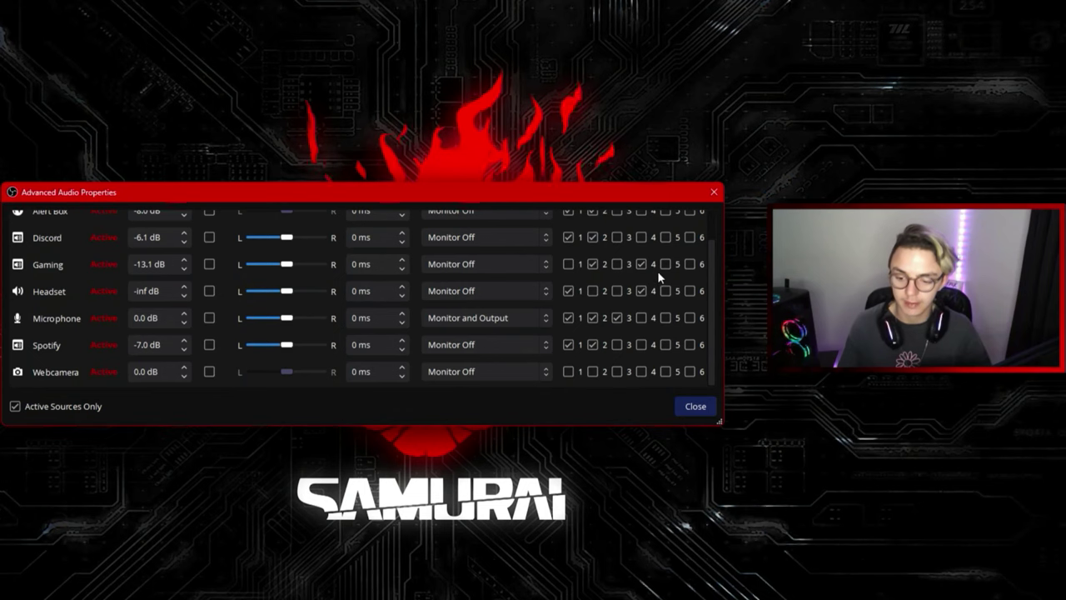
{"action": "left_click", "coordinate": [642, 291]}
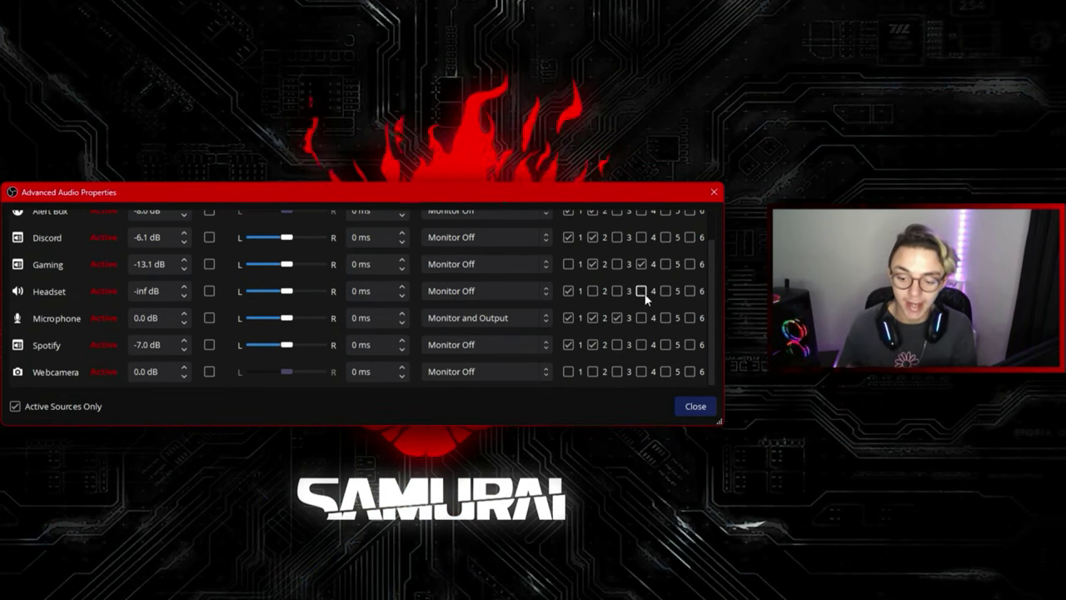